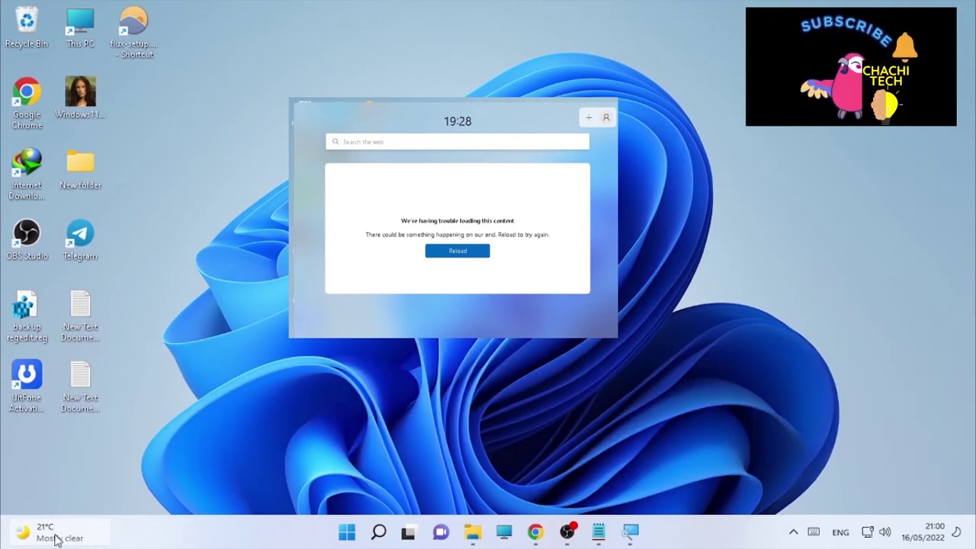
# Step: Dismiss the Widgets board with the "We're having trouble loading this content" error
pyautogui.click(57, 539)
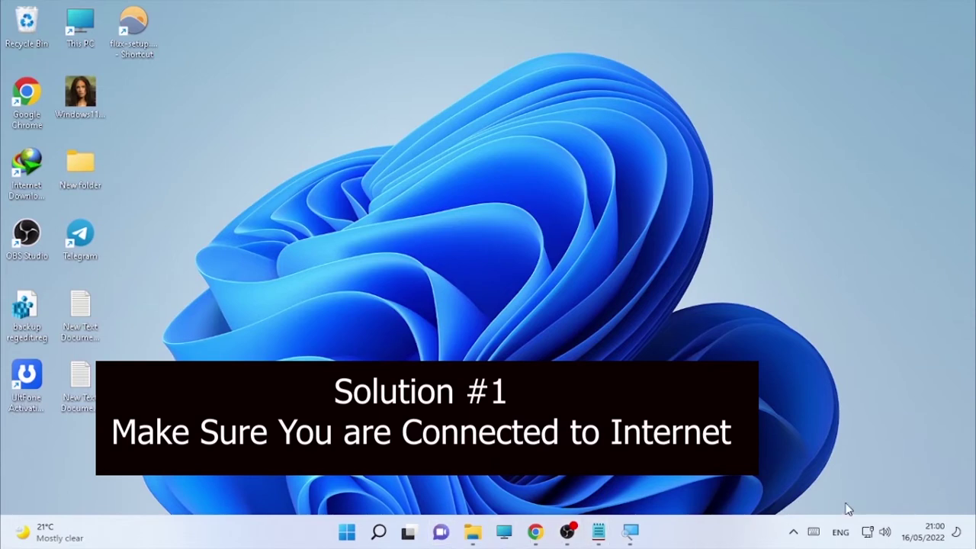
pyautogui.moveTo(867, 531)
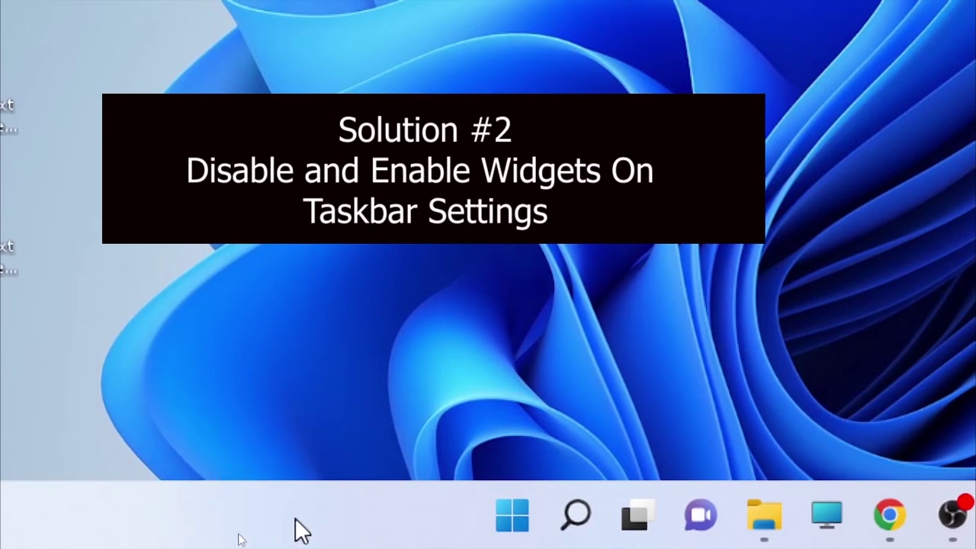
# Step: In Taskbar settings, switch Widgets off and back on, then minimize Settings
pyautogui.rightClick(295, 521)
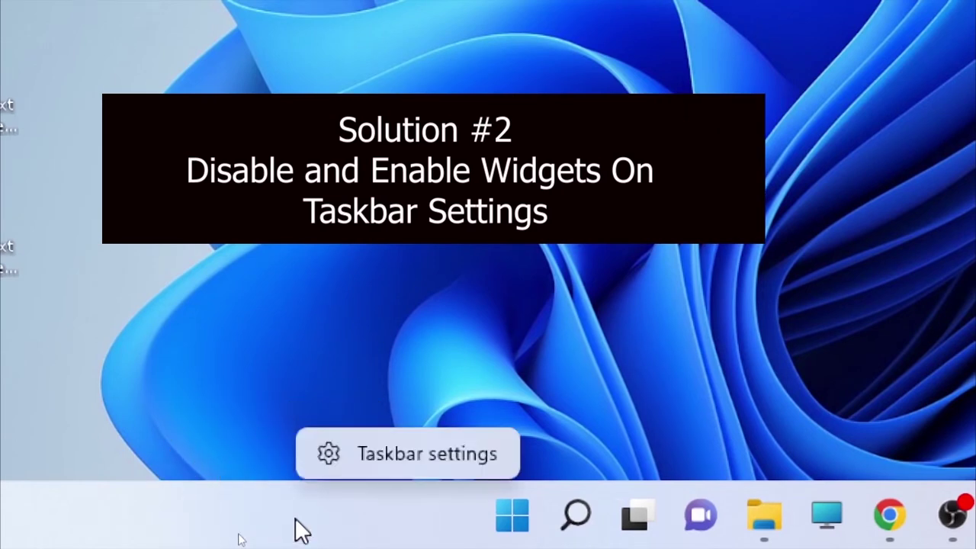
pyautogui.click(402, 454)
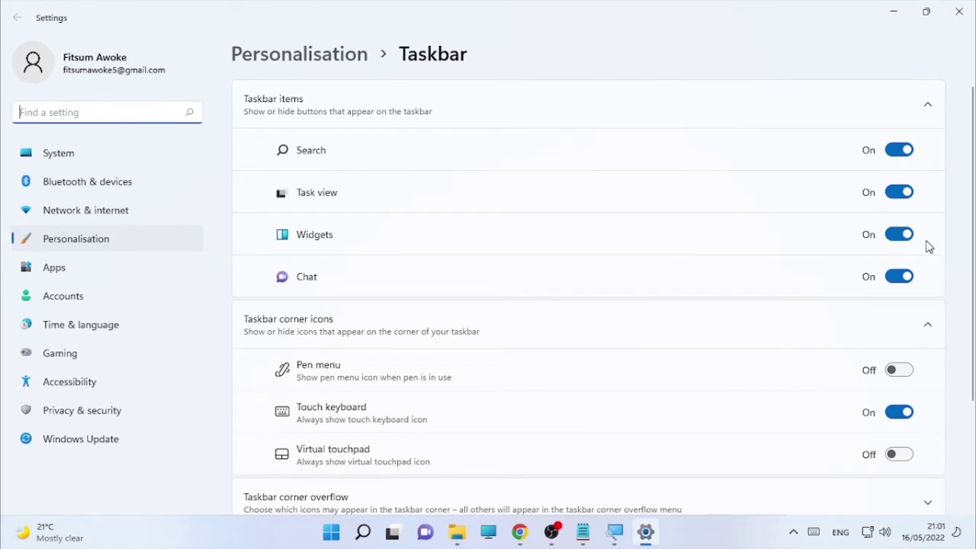
pyautogui.click(907, 237)
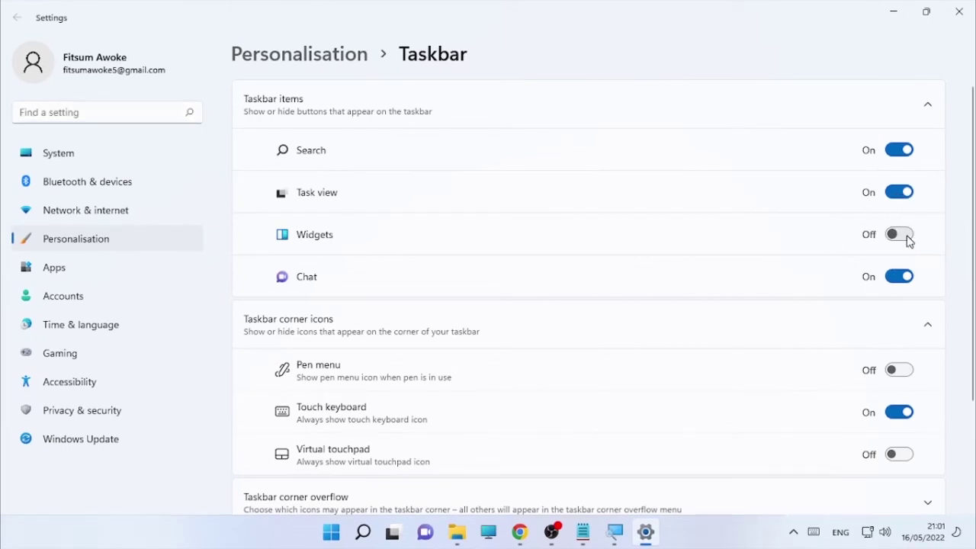
pyautogui.click(907, 236)
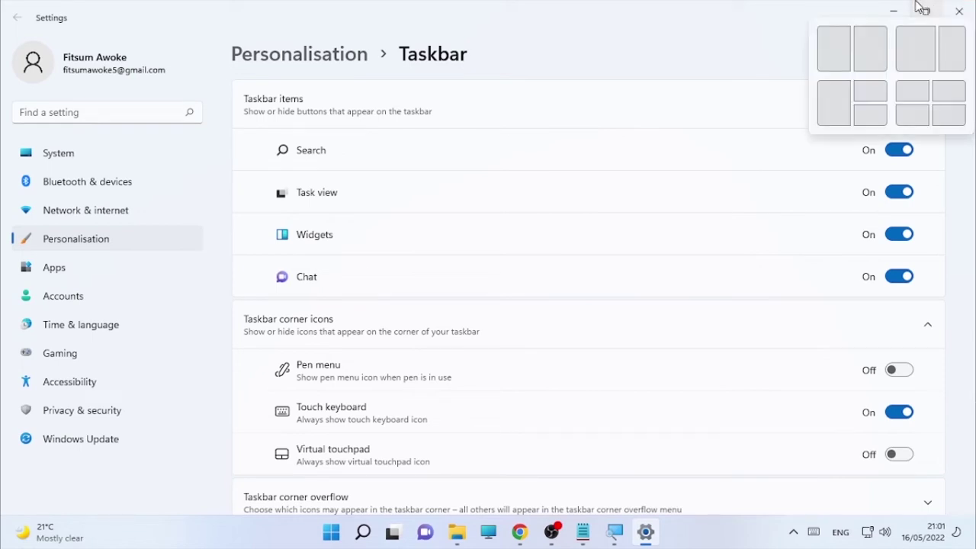
pyautogui.click(893, 10)
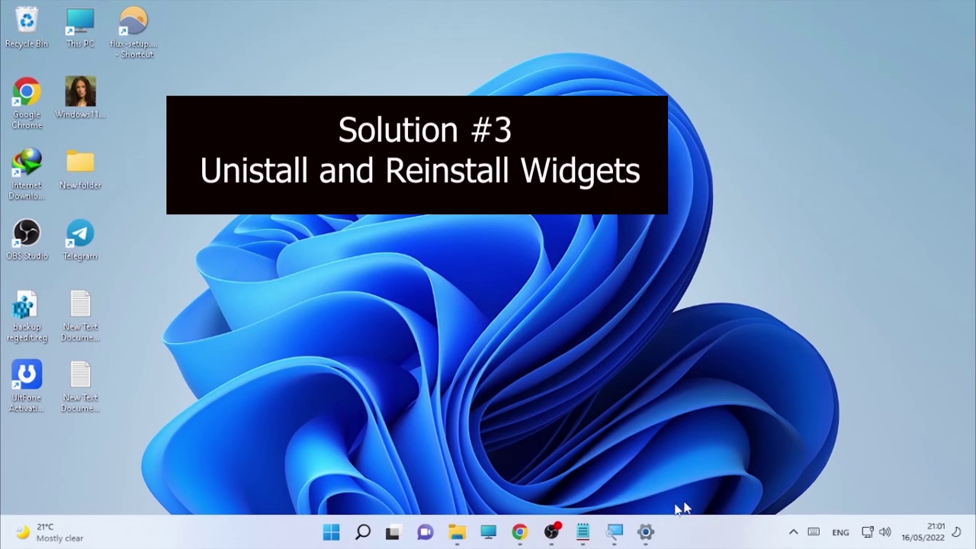
# Step: Restore the Notepad fix-commands file, then search "powershell" and bring up Windows PowerShell's launch options
pyautogui.moveTo(583, 531)
pyautogui.click(543, 481)
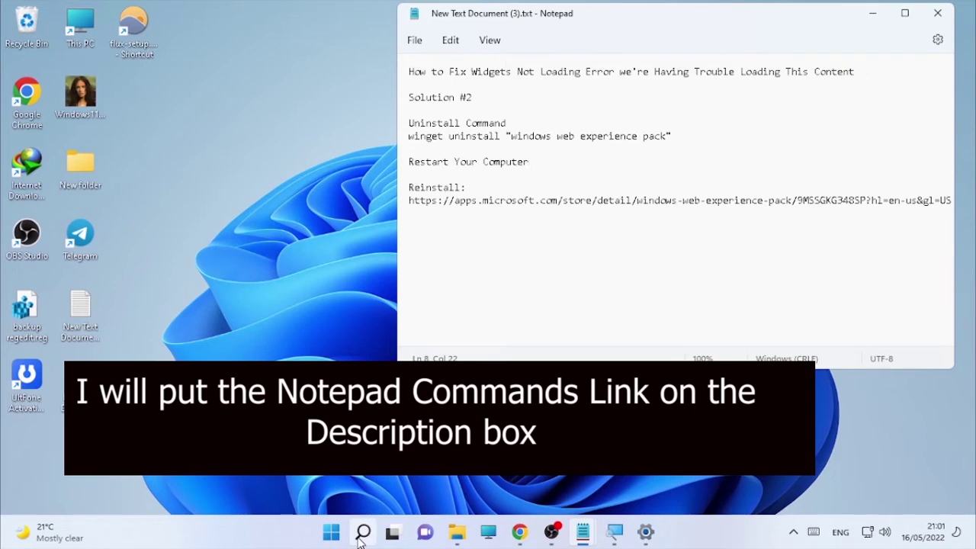
pyautogui.moveTo(361, 537)
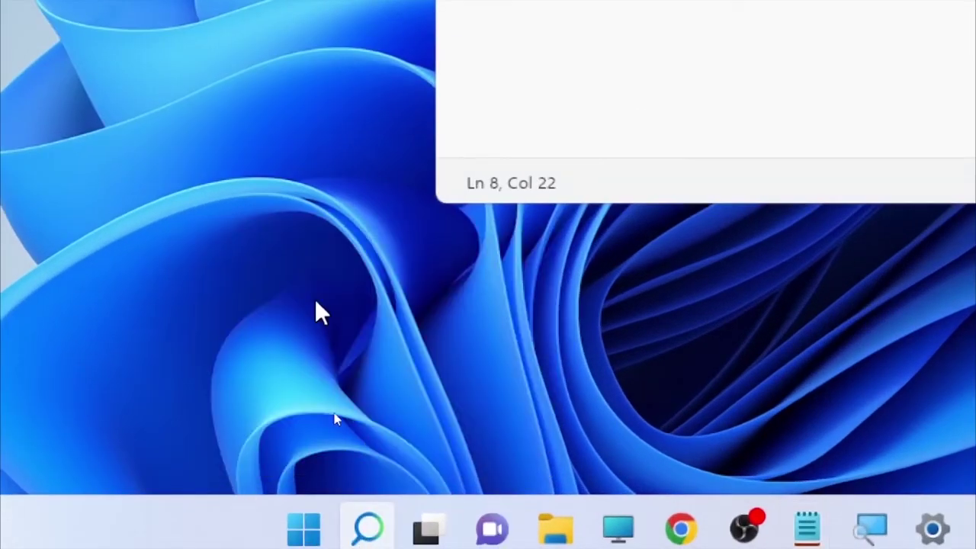
pyautogui.press('super+s')
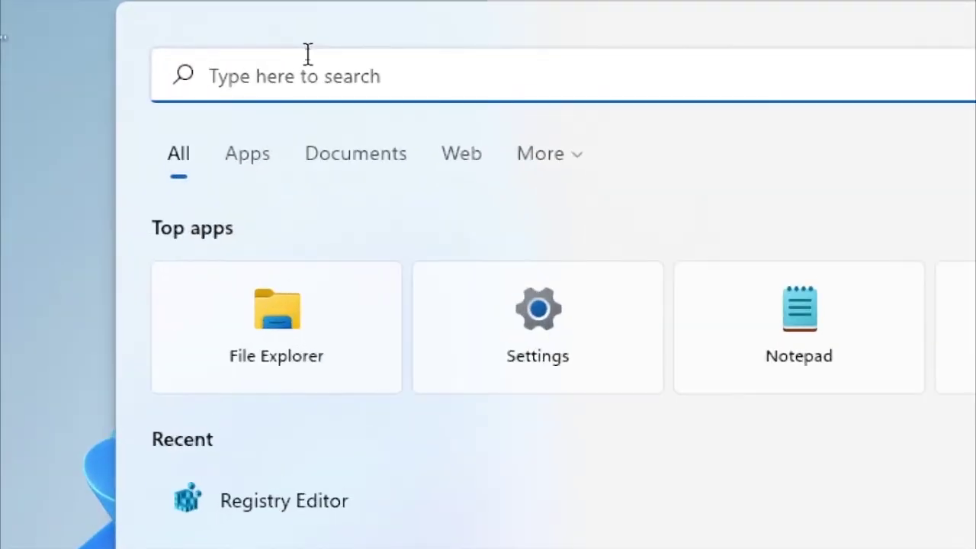
pyautogui.write('power')
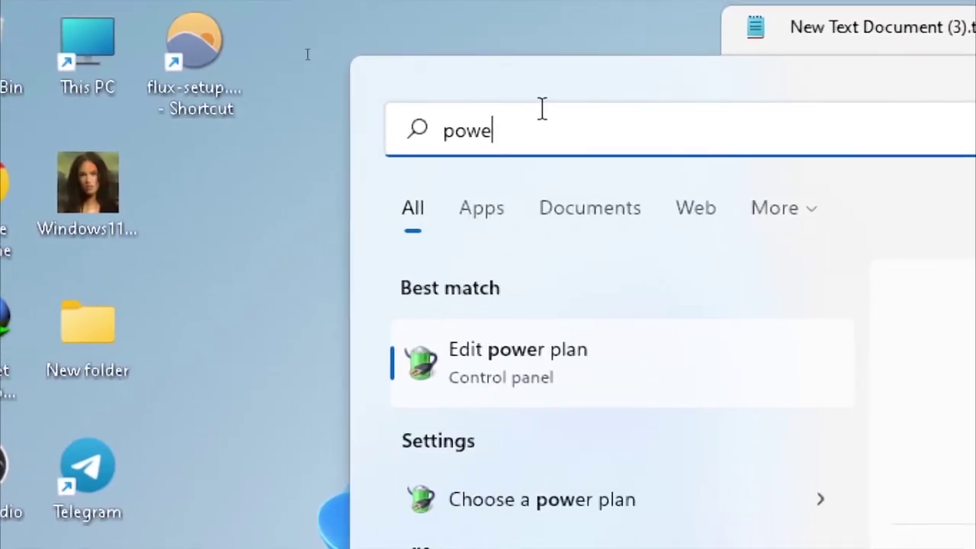
pyautogui.write('shell')
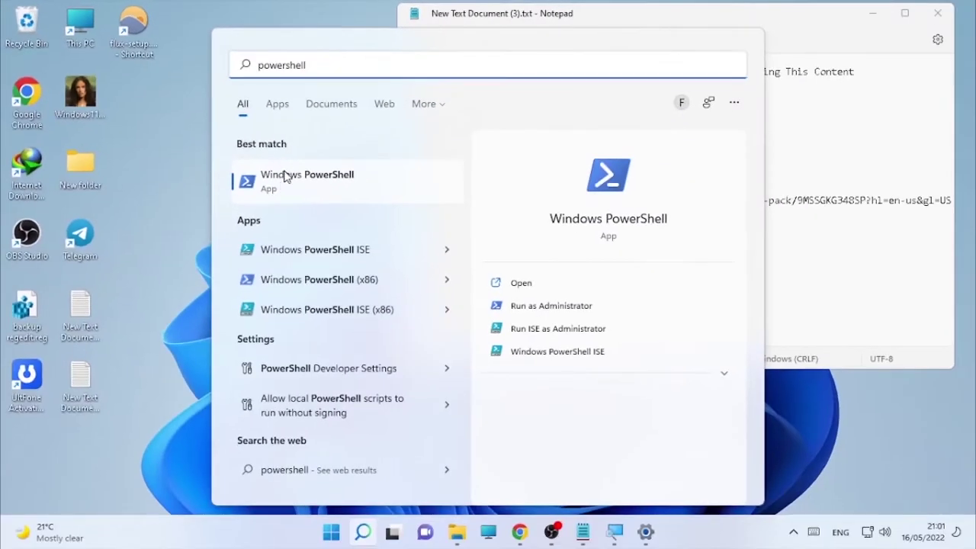
pyautogui.rightClick(446, 351)
# Step: Run PowerShell as administrator and copy the winget uninstall command from the Notepad notes
pyautogui.click(333, 192)
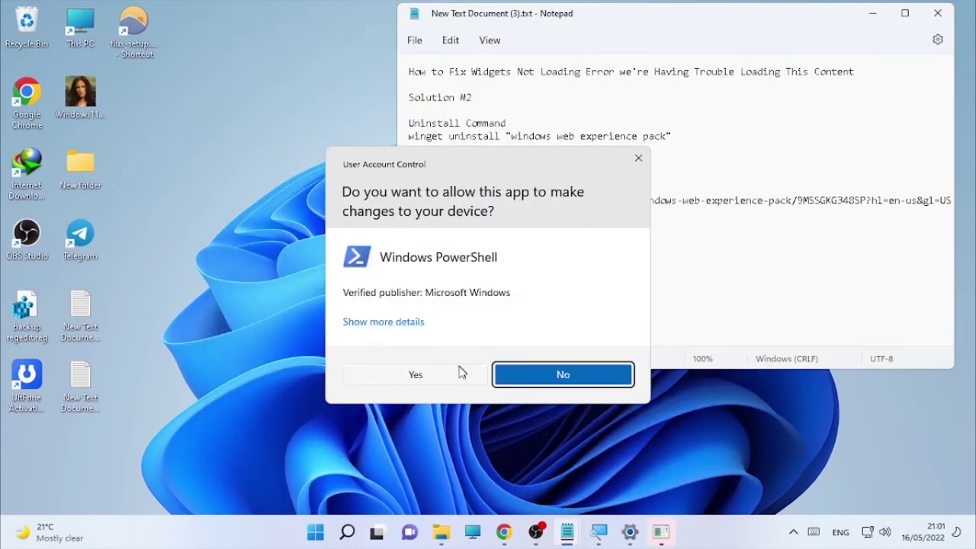
pyautogui.click(438, 381)
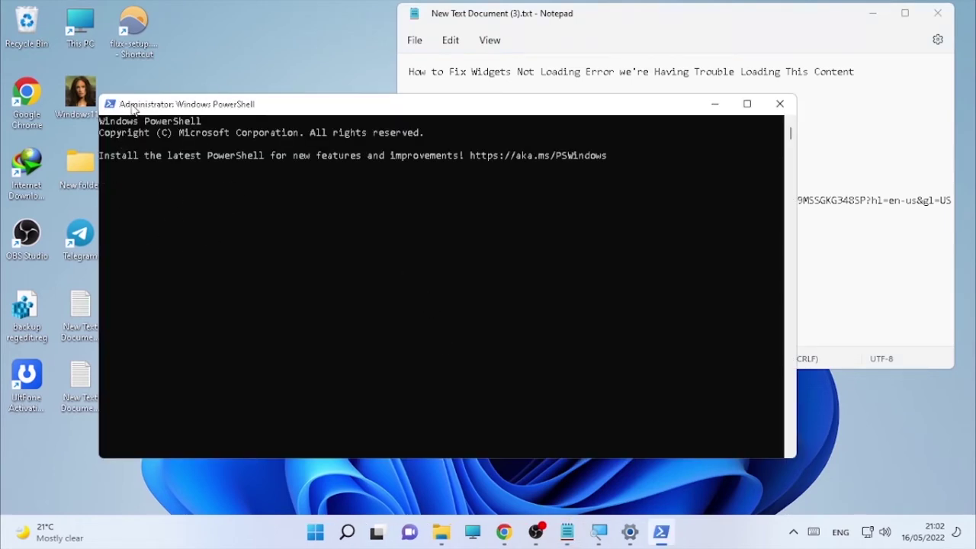
pyautogui.click(464, 87)
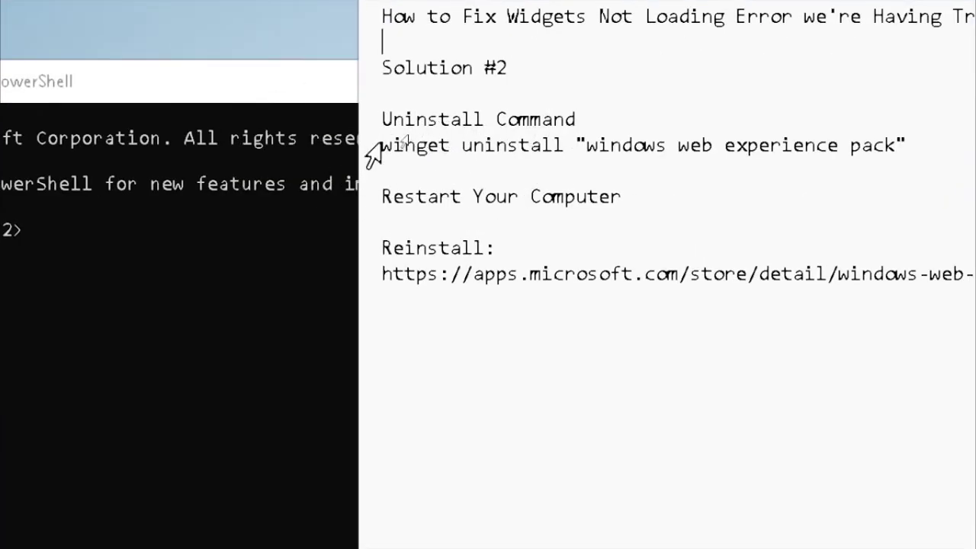
pyautogui.moveTo(383, 145); pyautogui.dragTo(939, 157)
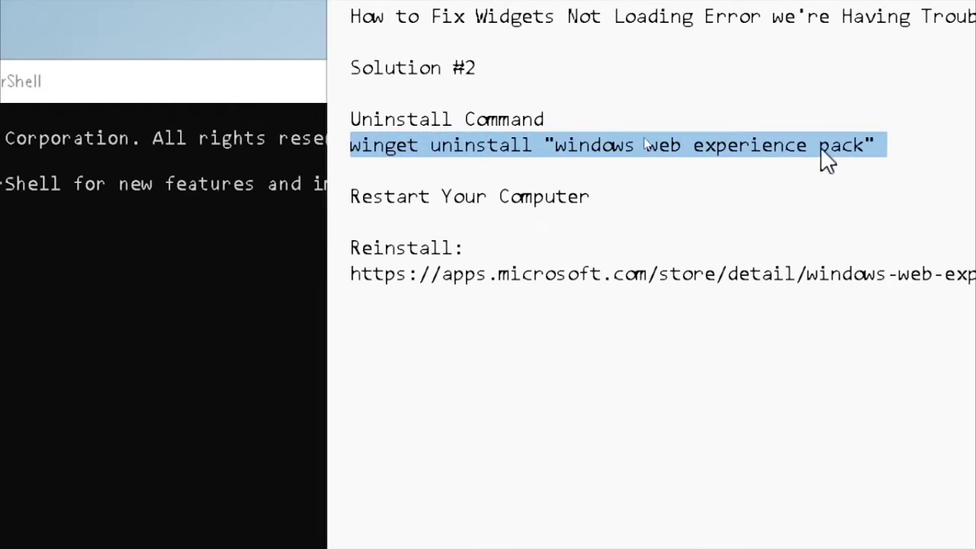
pyautogui.rightClick(851, 149)
pyautogui.click(903, 299)
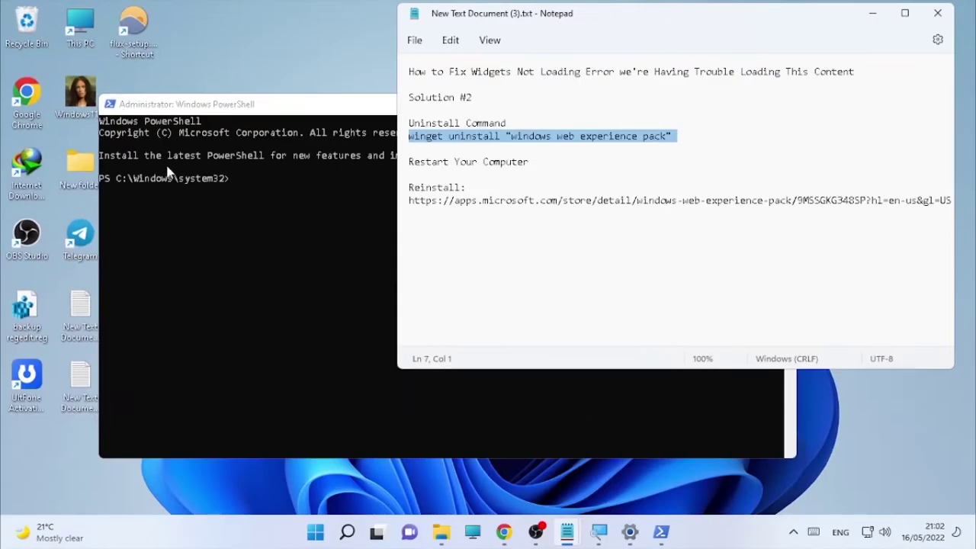
pyautogui.click(237, 176)
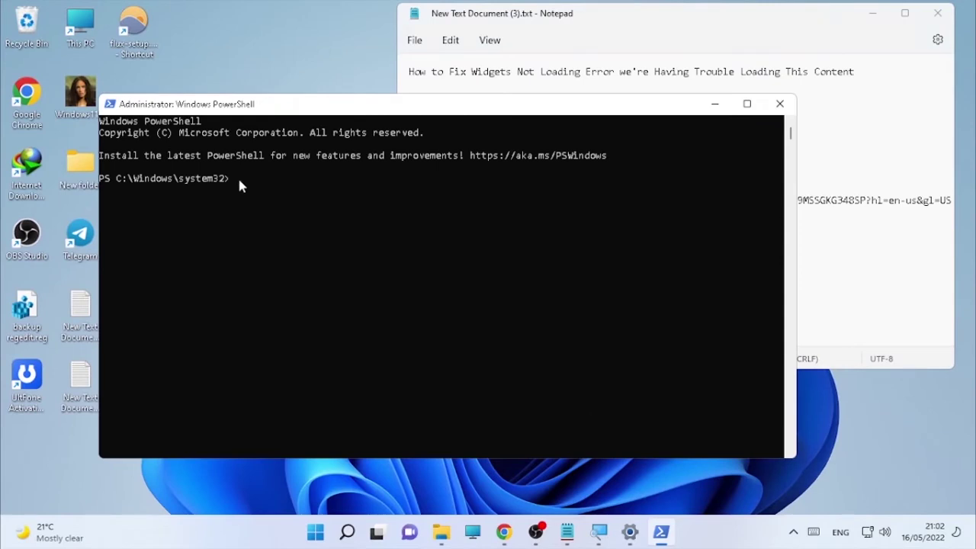
# Step: Paste the winget uninstall "windows web experience pack" command at the administrator prompt
pyautogui.rightClick(374, 224)
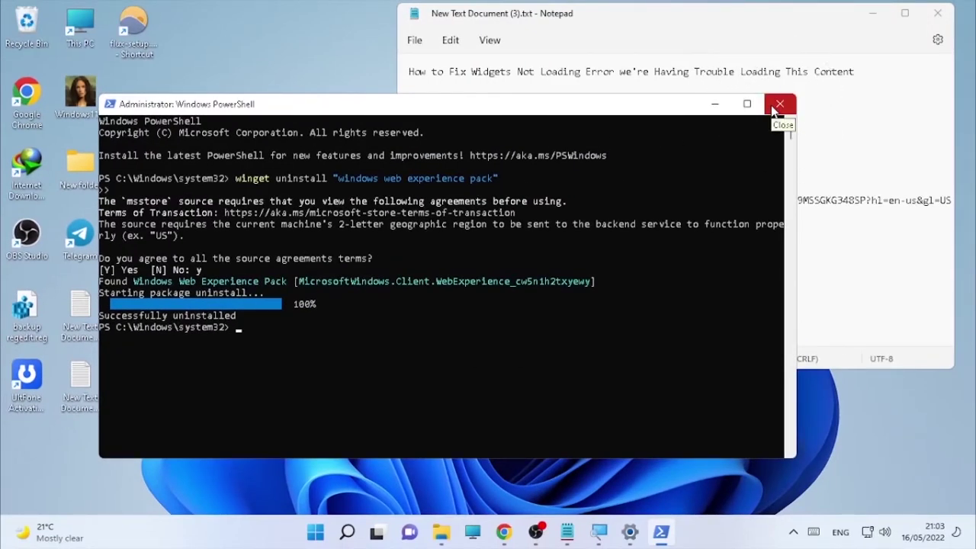
# Step: Close PowerShell and copy the Web Experience Pack store link from the Reinstall line in New Text Document (3)
pyautogui.click(779, 103)
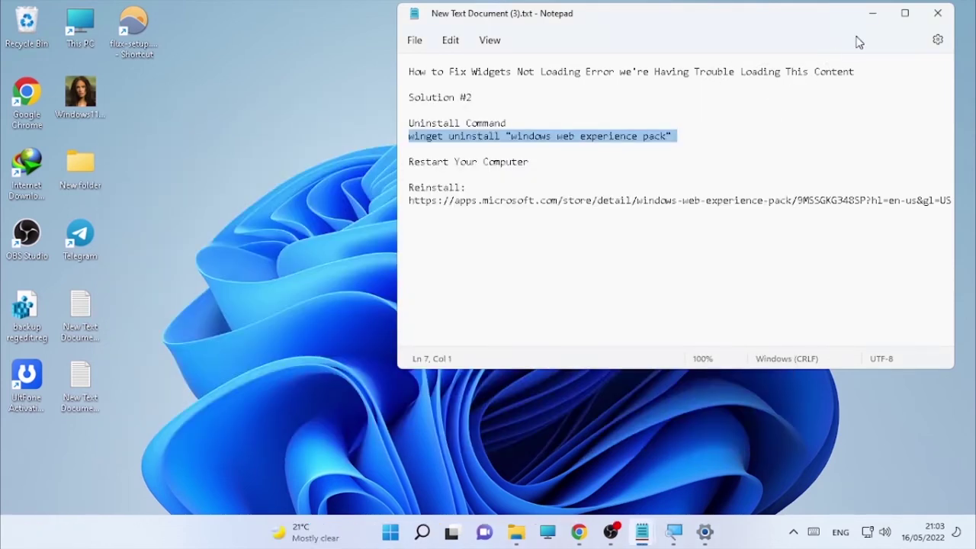
pyautogui.click(868, 16)
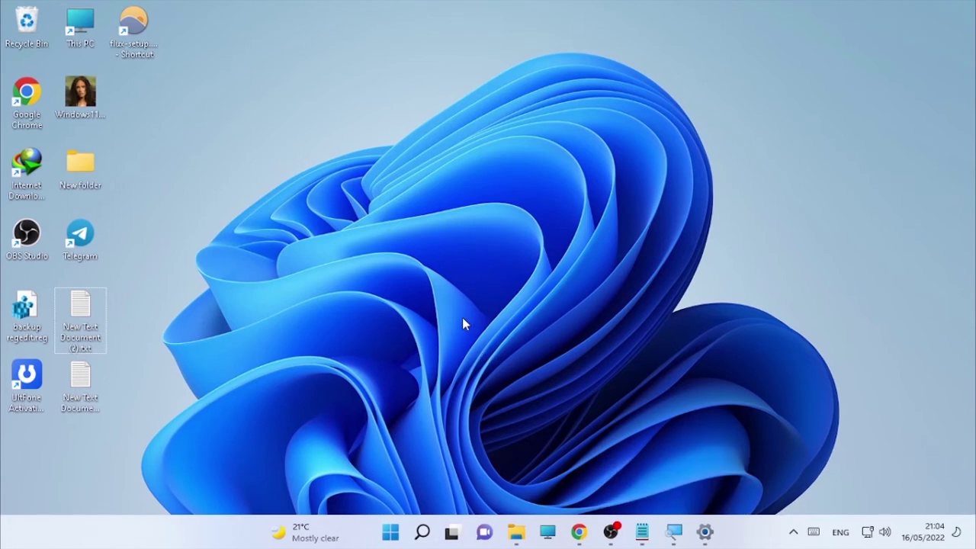
pyautogui.click(639, 533)
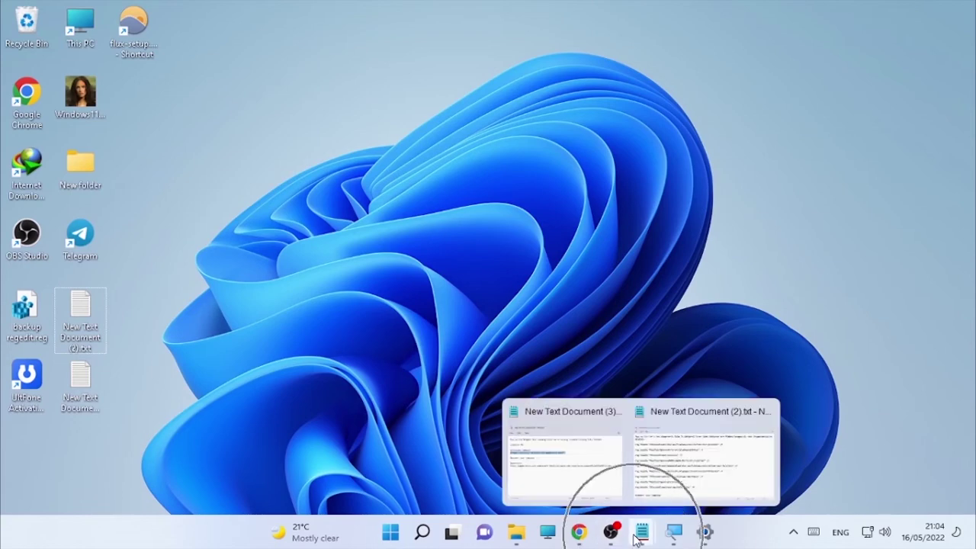
pyautogui.click(604, 486)
pyautogui.click(450, 233)
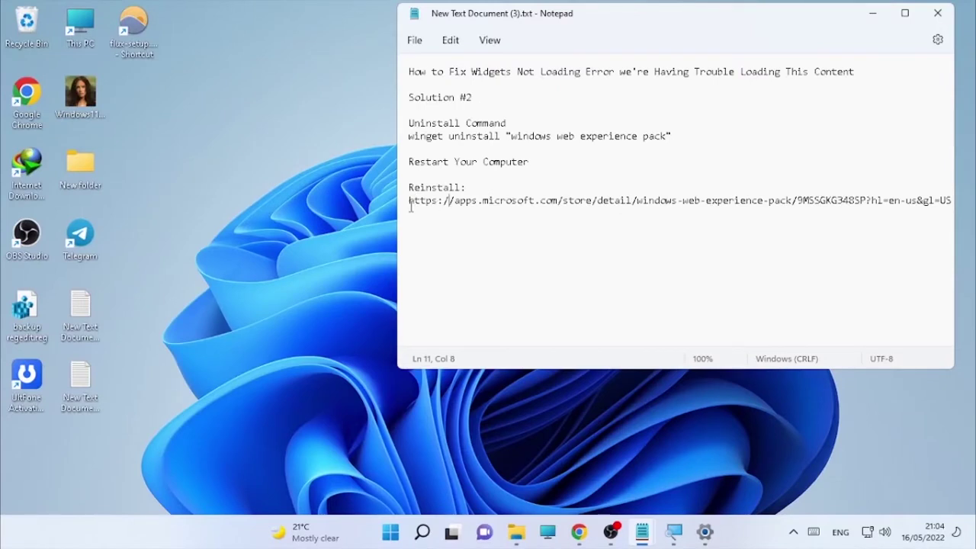
pyautogui.moveTo(410, 202); pyautogui.dragTo(951, 203)
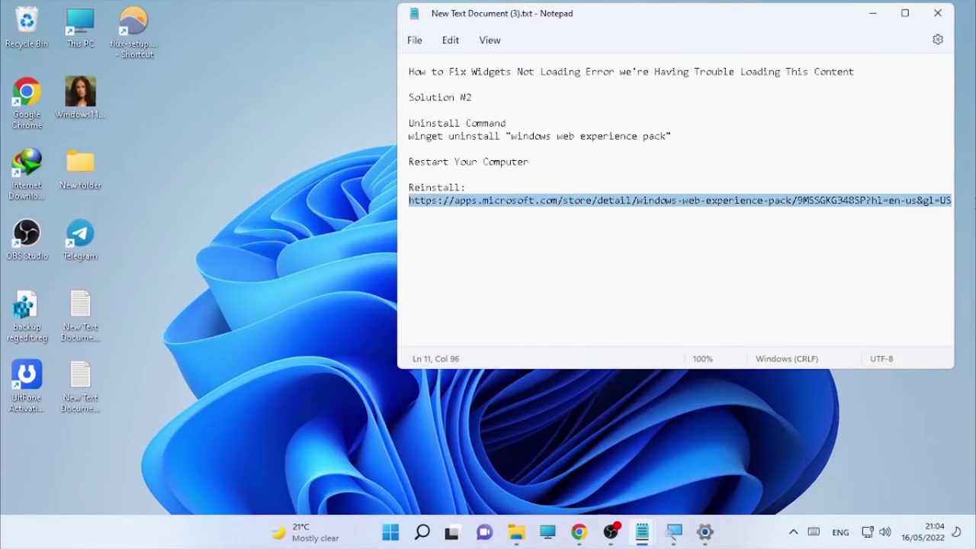
pyautogui.rightClick(784, 192)
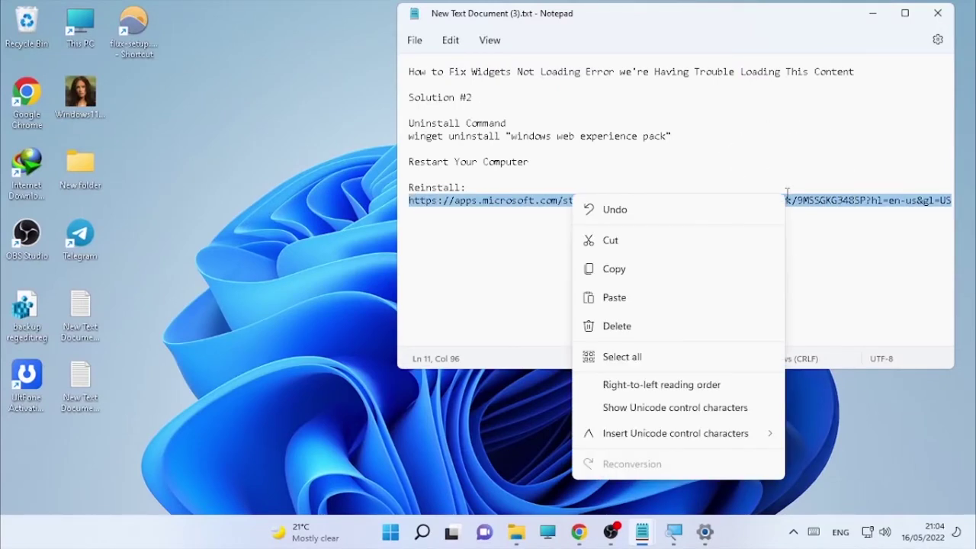
pyautogui.click(660, 267)
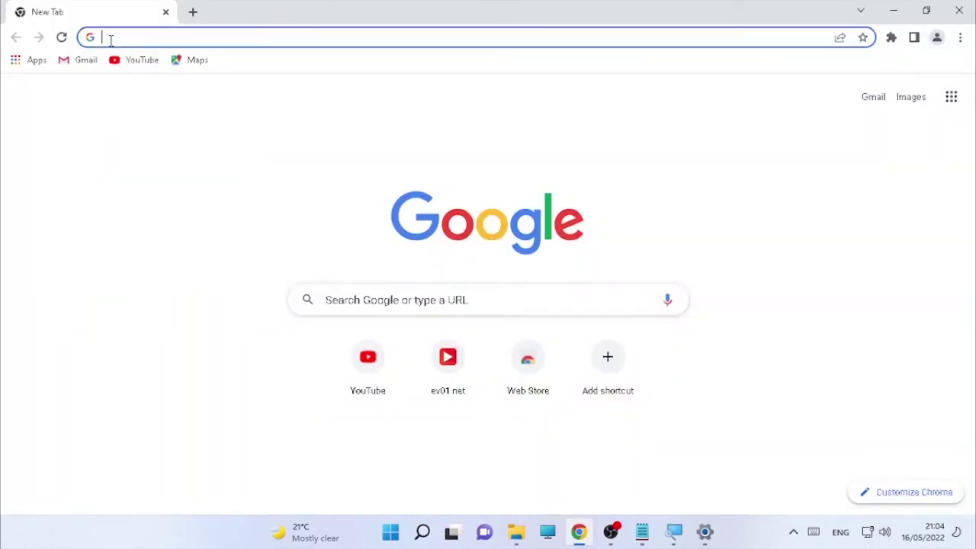
# Step: Load the pasted store link in Chrome and request Get in Store app for the Web Experience Pack
pyautogui.hotkey('ctrl', 'v')
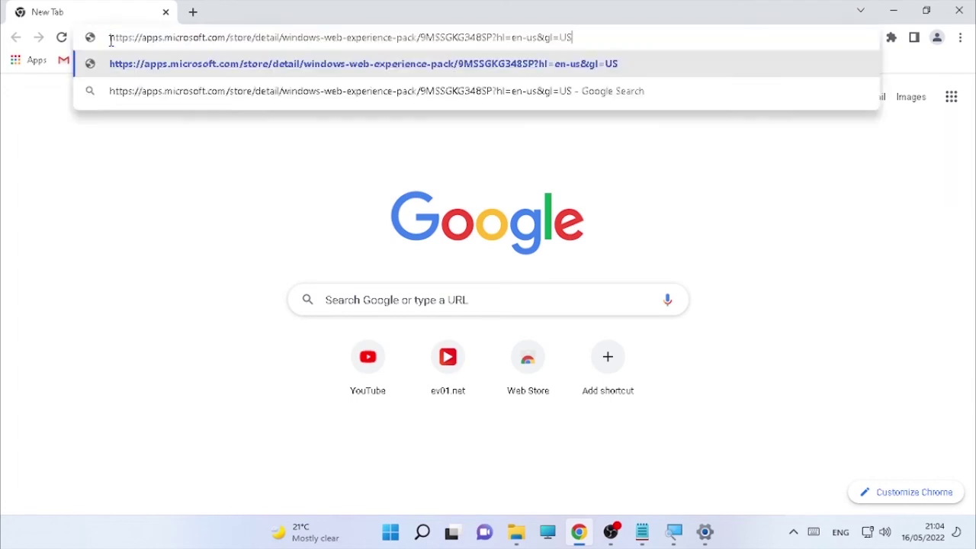
pyautogui.press('Return')
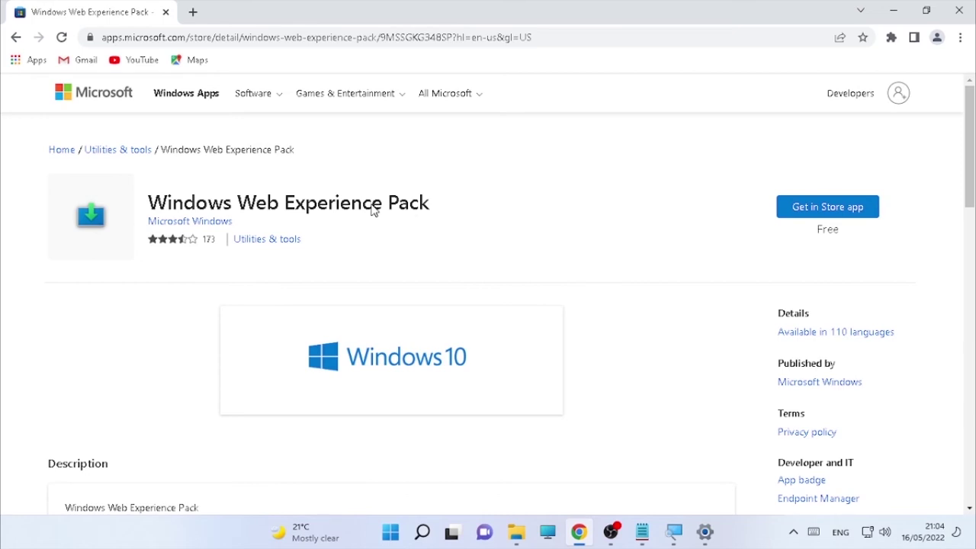
pyautogui.click(836, 216)
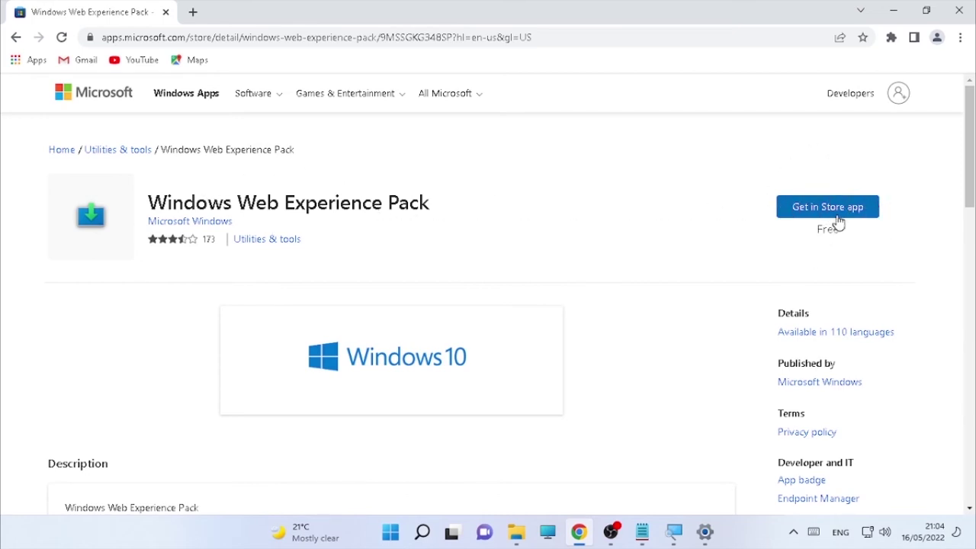
pyautogui.click(836, 217)
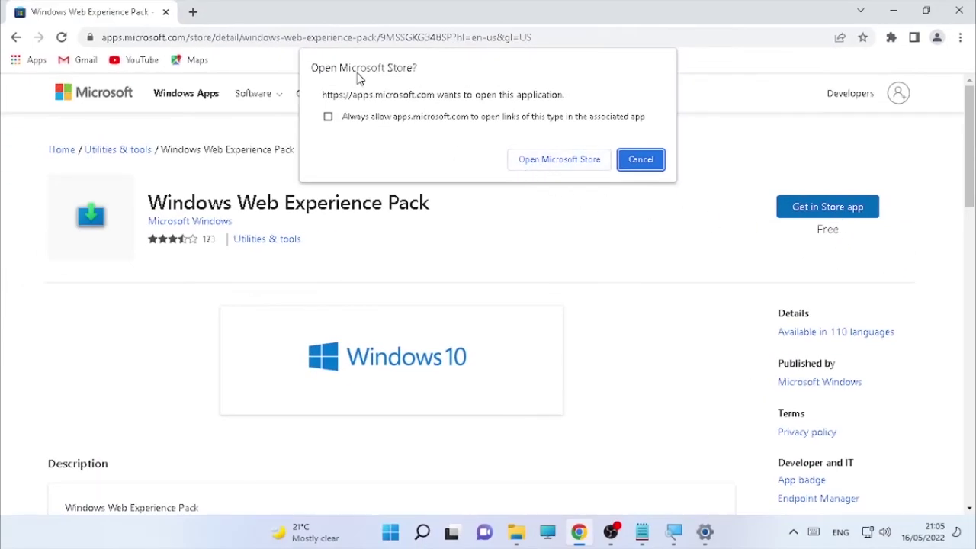
# Step: Let Chrome open Microsoft Store and Get the Windows Web Experience Pack to reinstall it
pyautogui.click(554, 165)
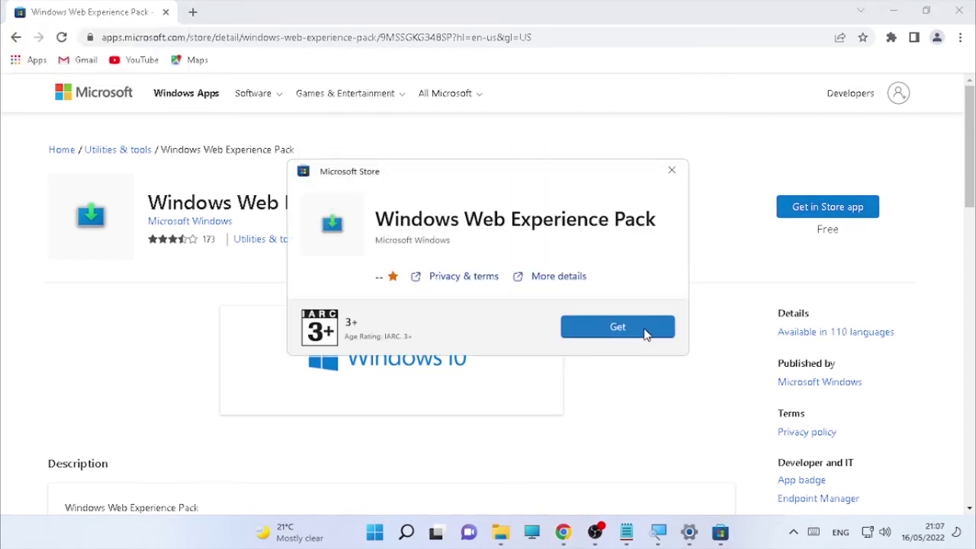
pyautogui.click(644, 334)
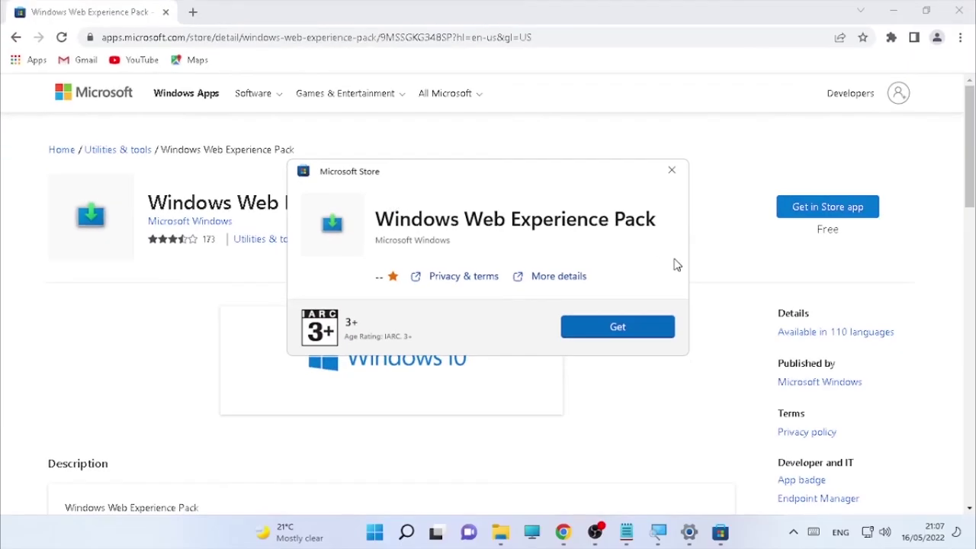
pyautogui.click(895, 480)
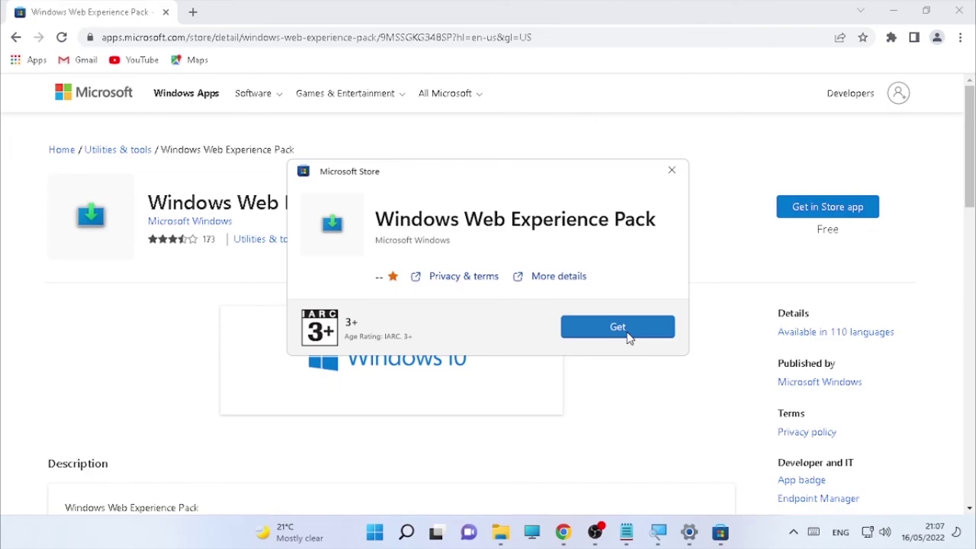
pyautogui.click(627, 336)
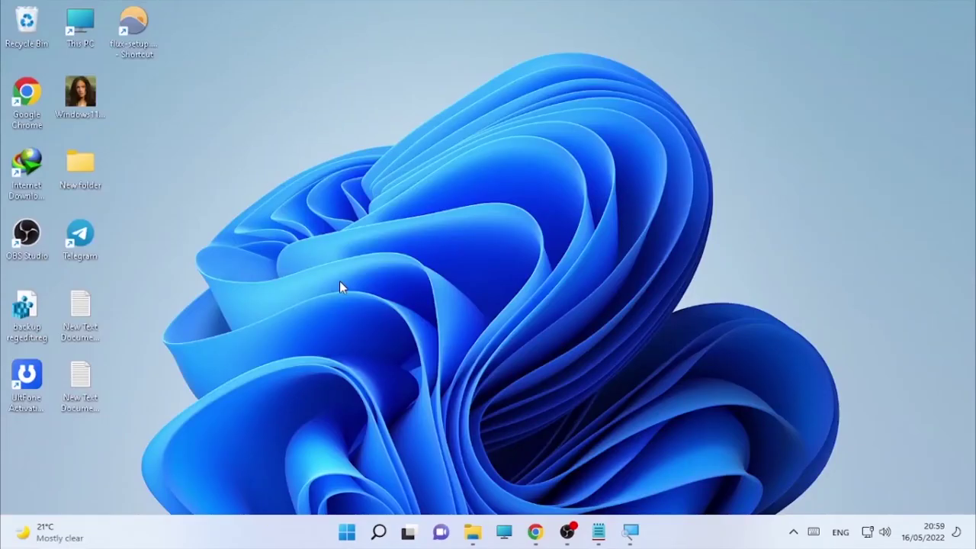